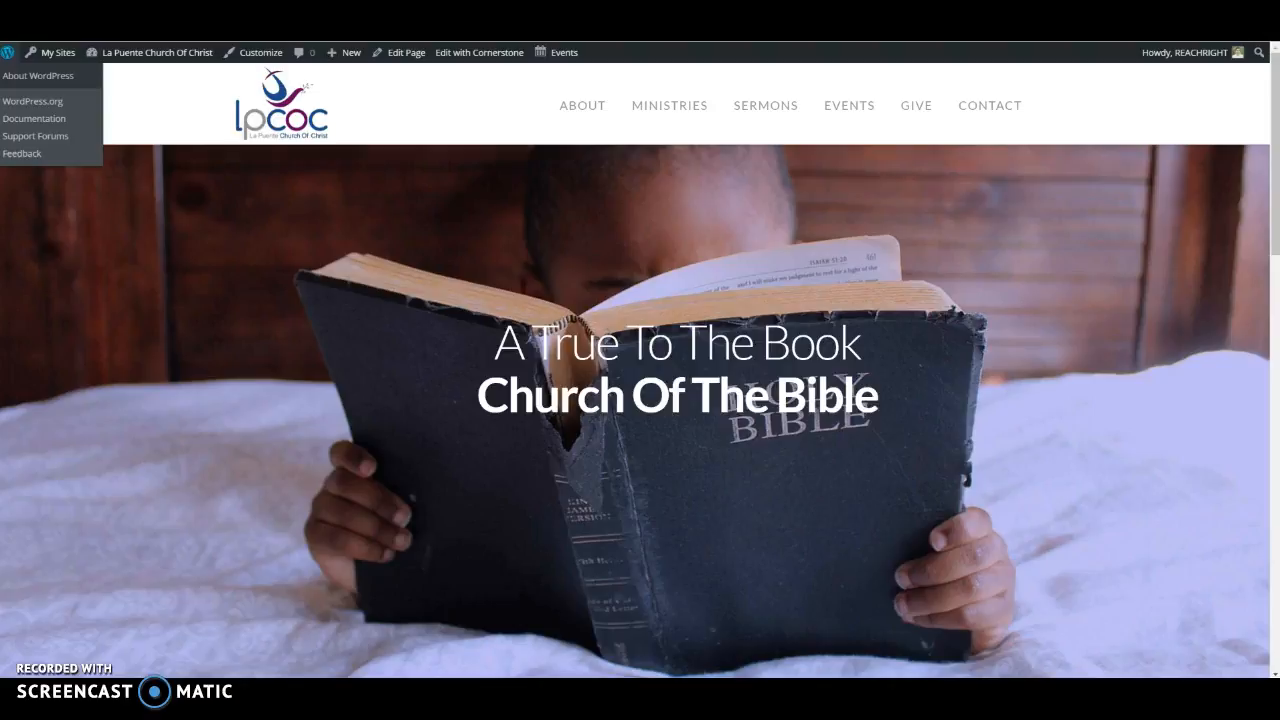
Step: Create a new page and give it the title "Title"
mouse_move(346, 60)
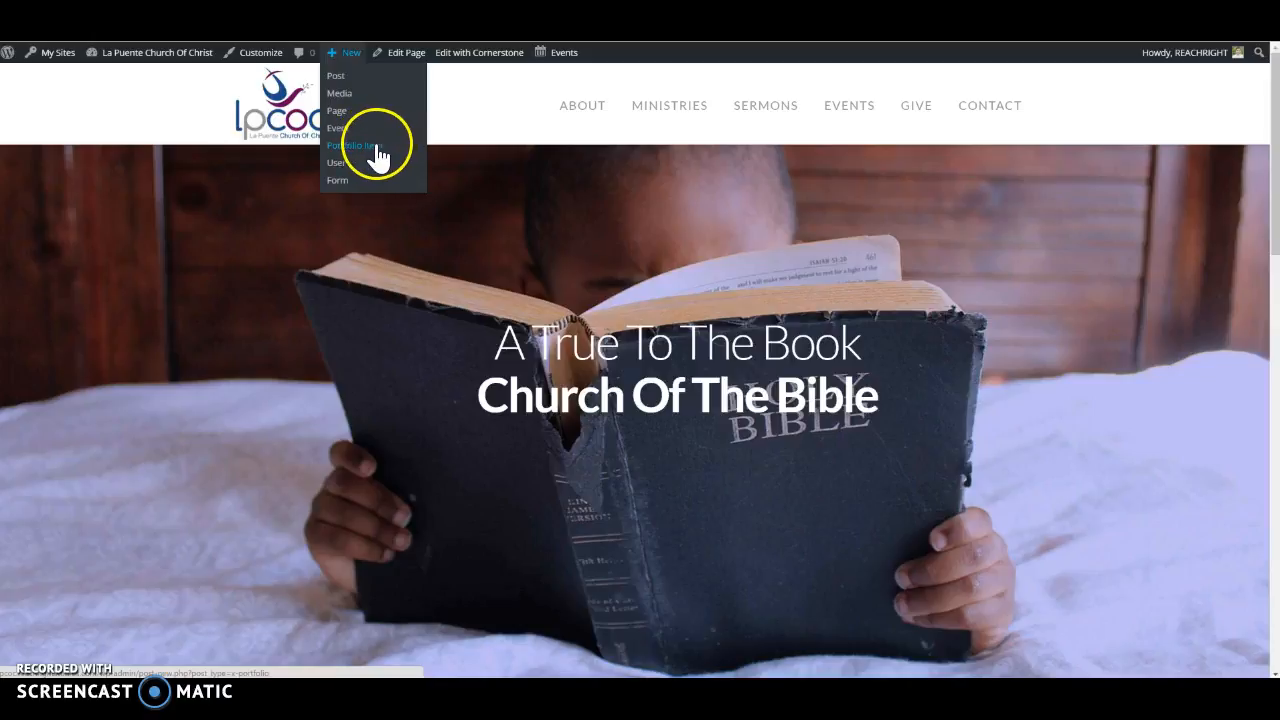
click(341, 112)
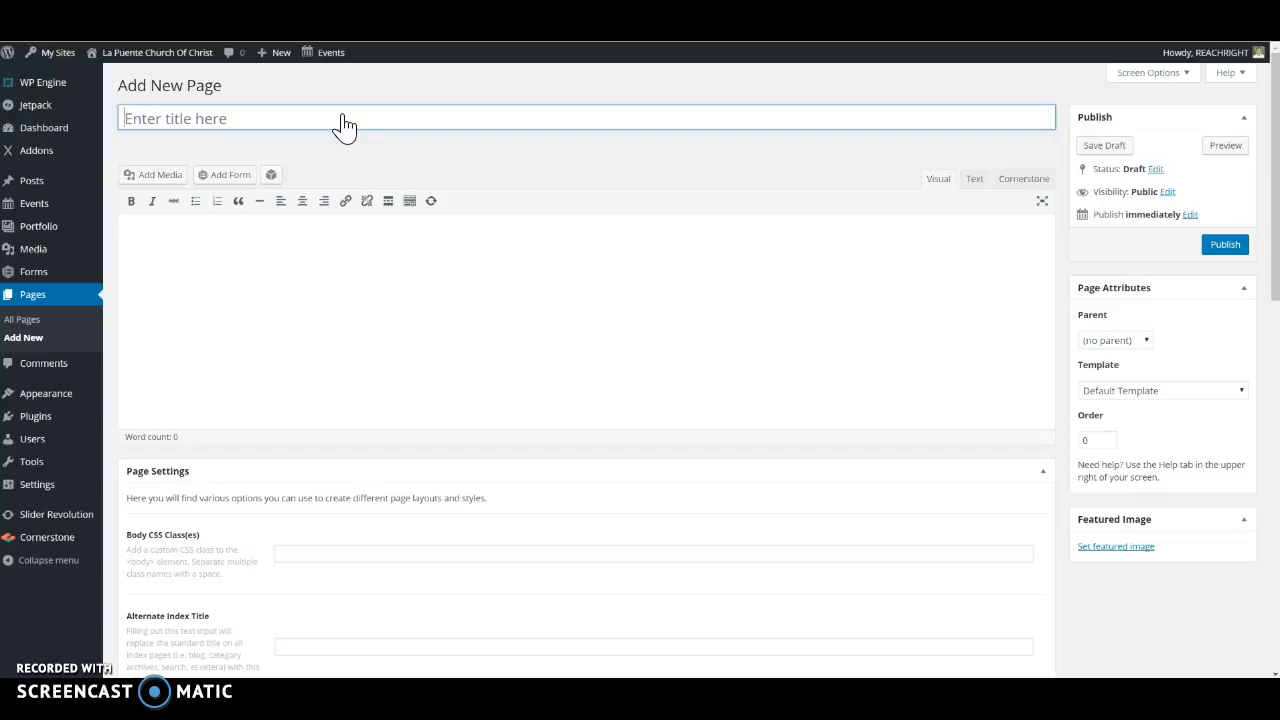
click(233, 128)
click(360, 296)
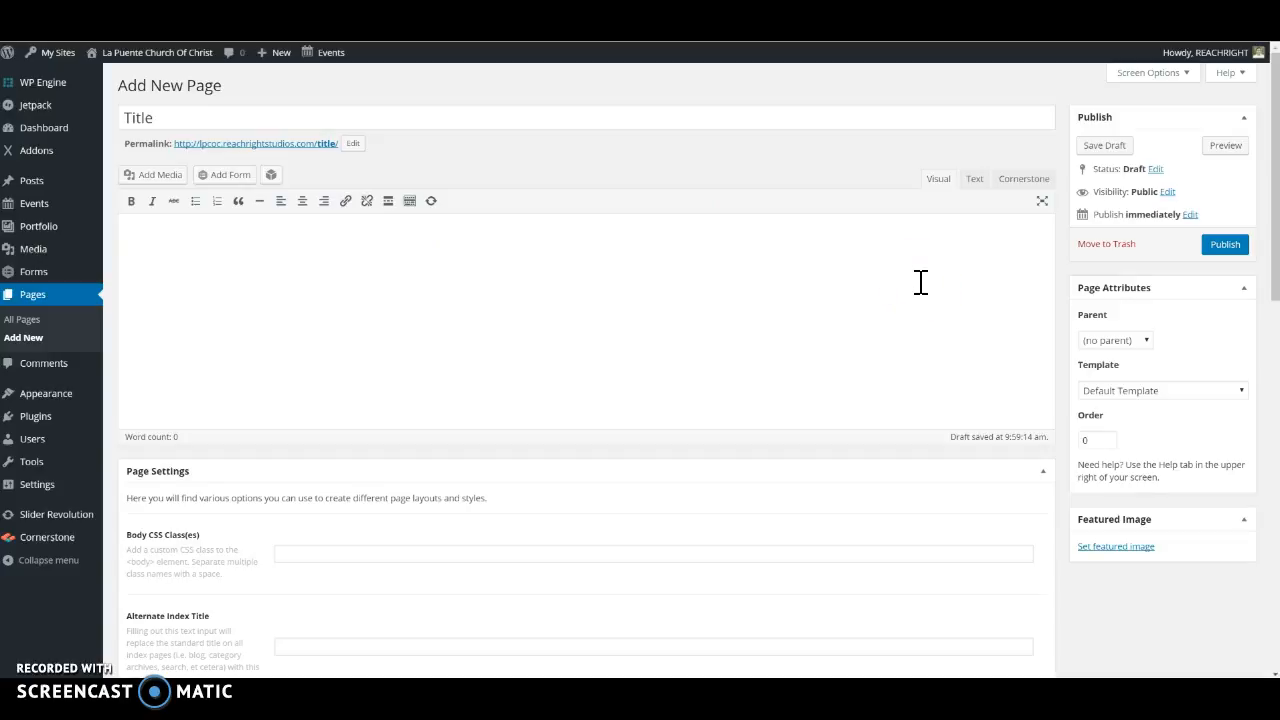
Step: Upload the Mens-Breakfast-fb.jpg image and set it as the page's featured image
click(1112, 563)
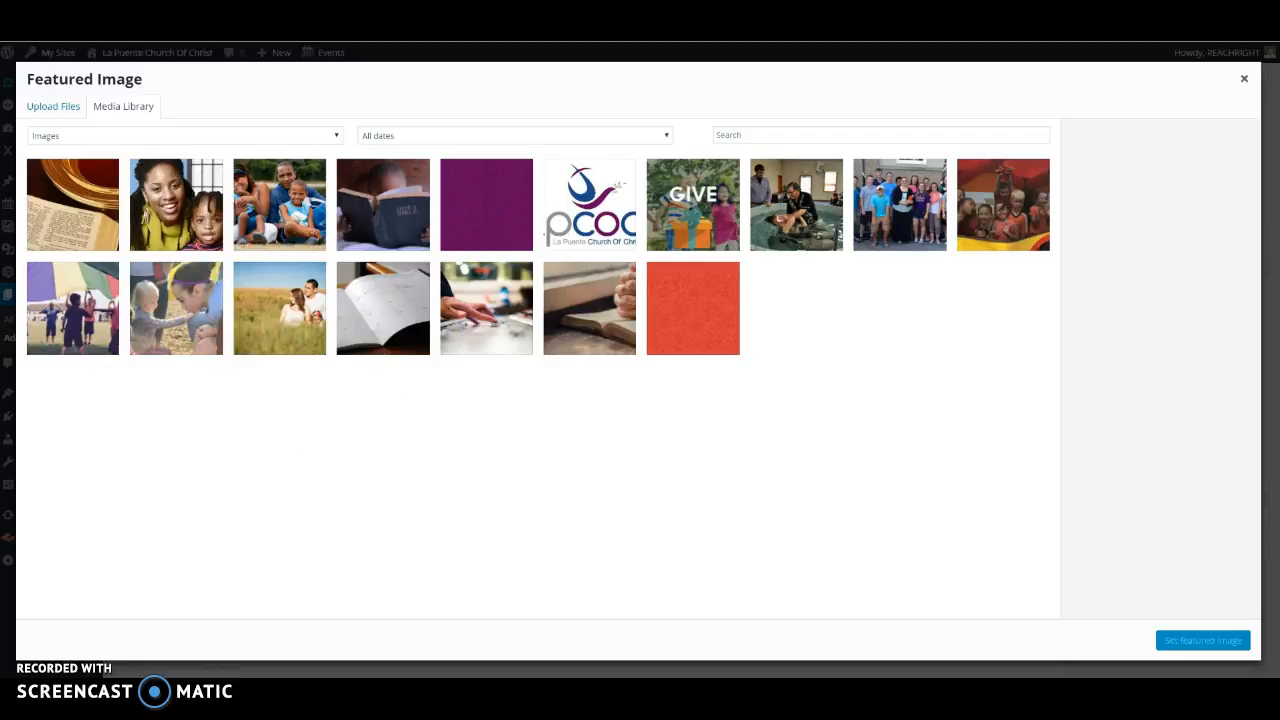
drag(283, 459, 402, 386)
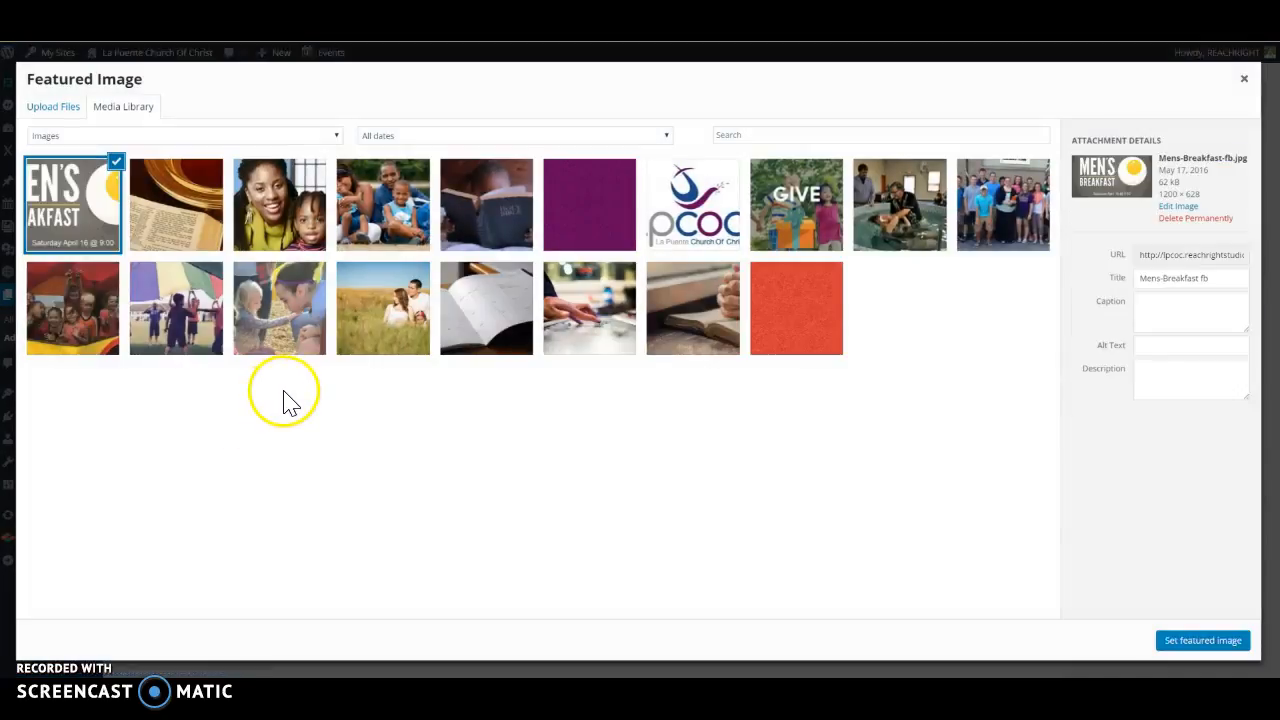
click(1178, 643)
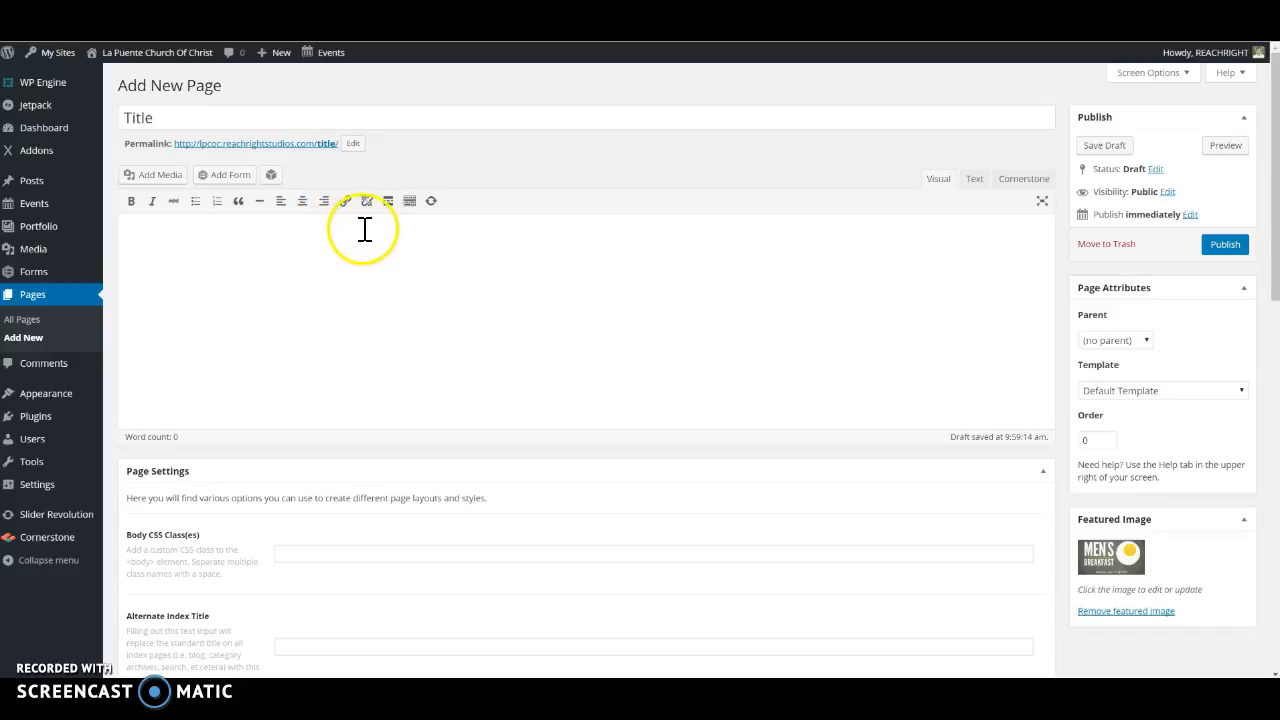
Step: Show the additional row of formatting tools in the page editor and place the cursor in the body
click(409, 203)
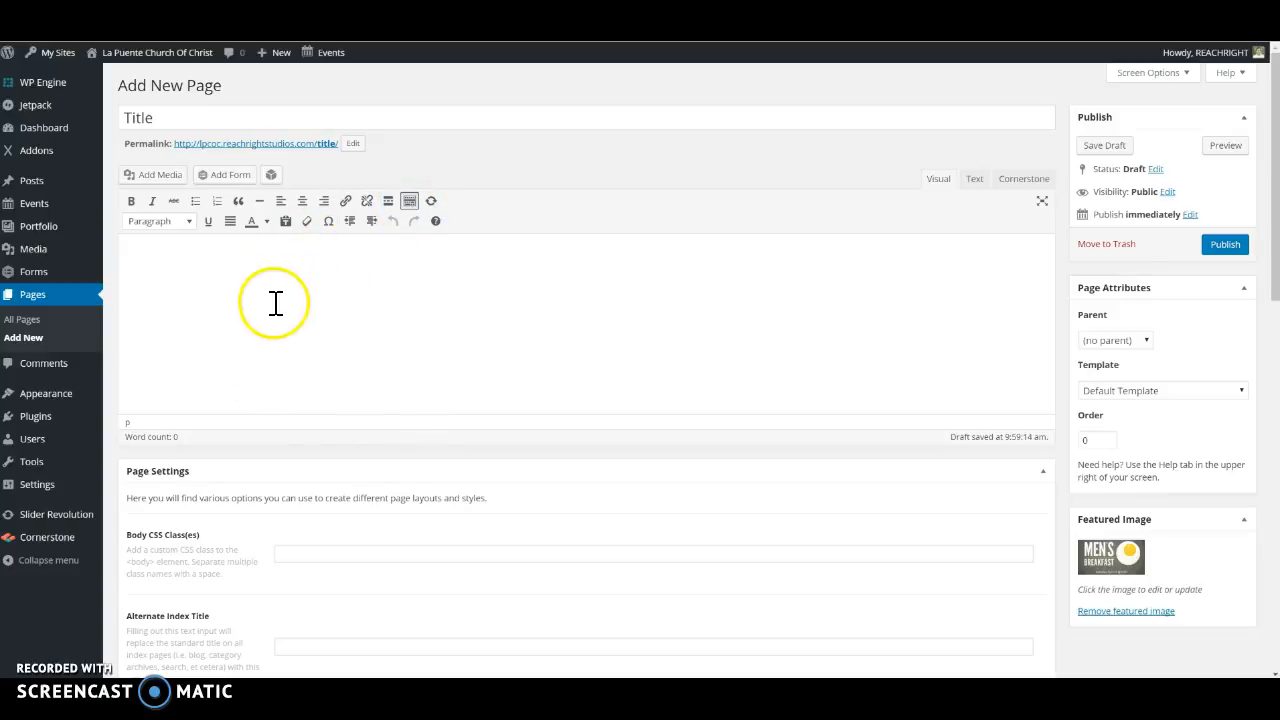
click(315, 282)
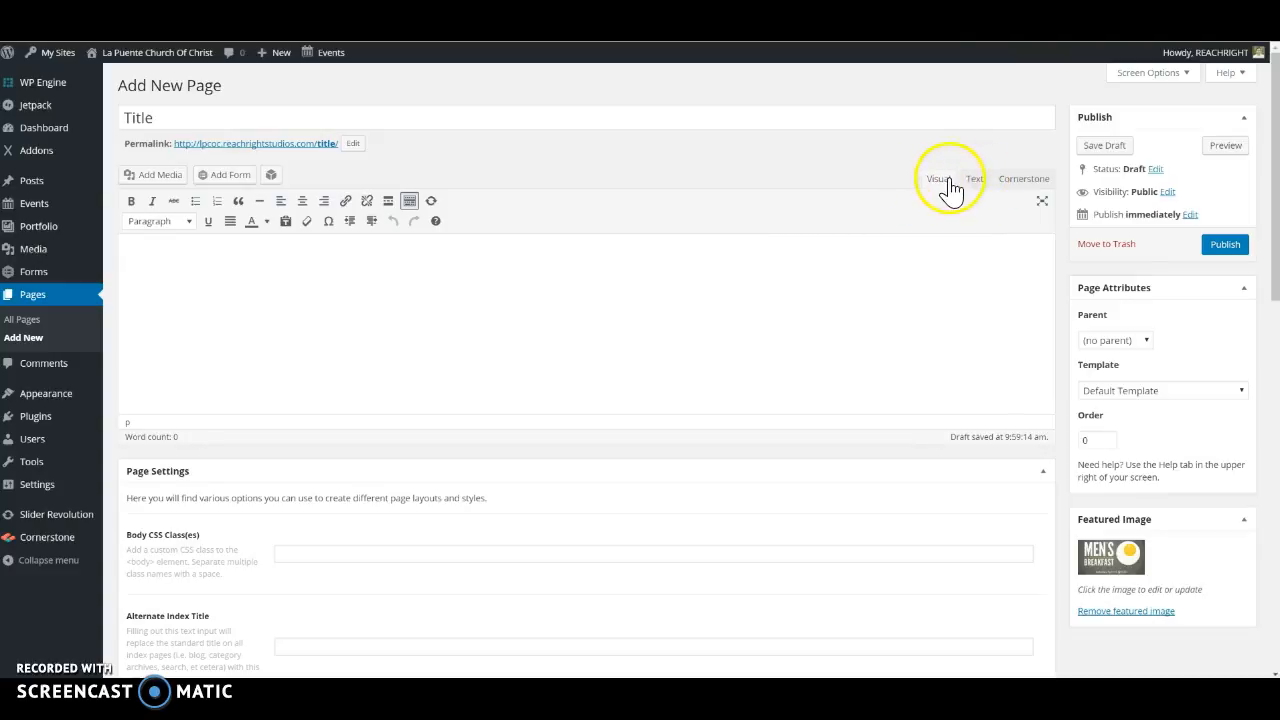
click(829, 280)
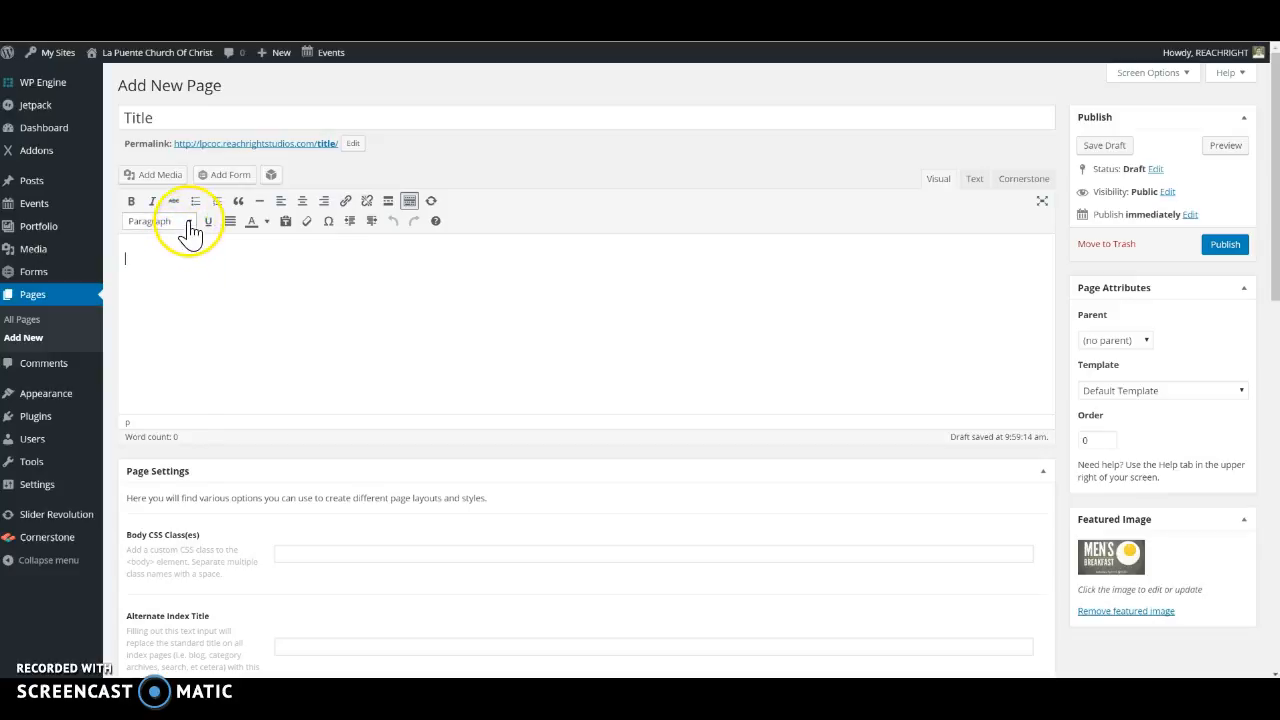
Step: Write three lines in the page body: "this is a sentence", "this is a heading" and "this is another sentence"
click(191, 263)
click(190, 232)
click(188, 221)
click(189, 224)
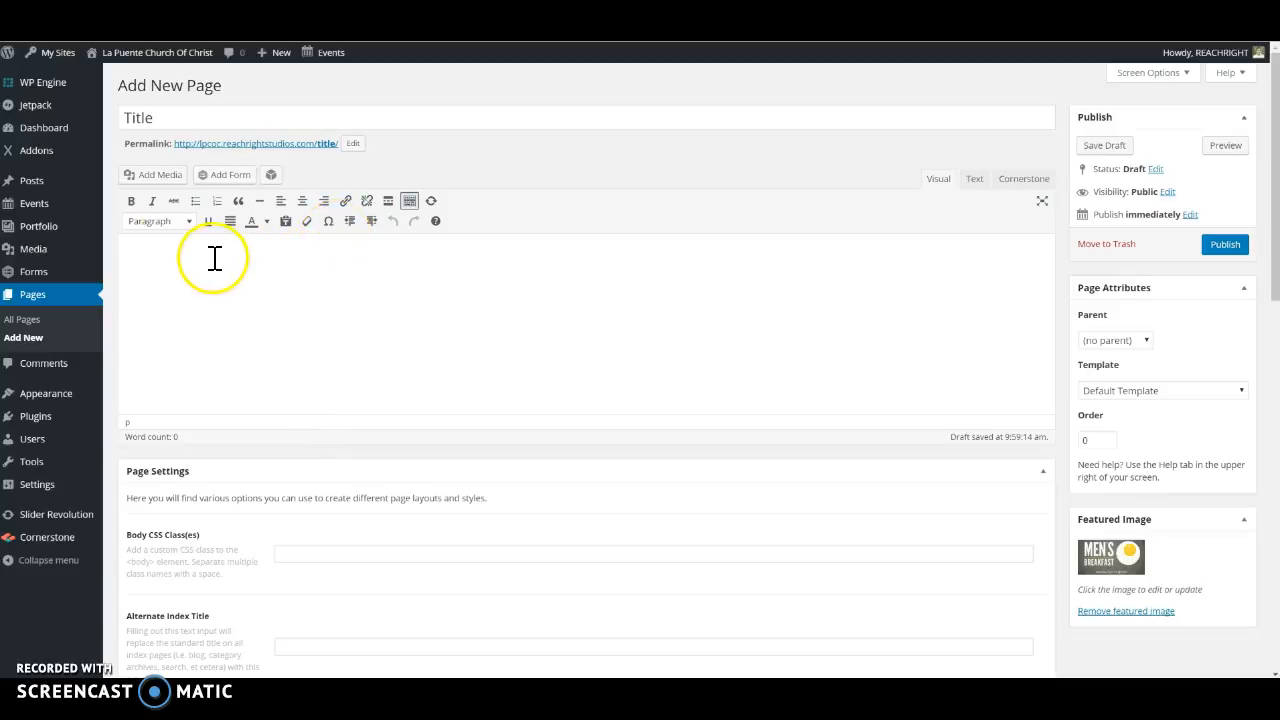
click(188, 222)
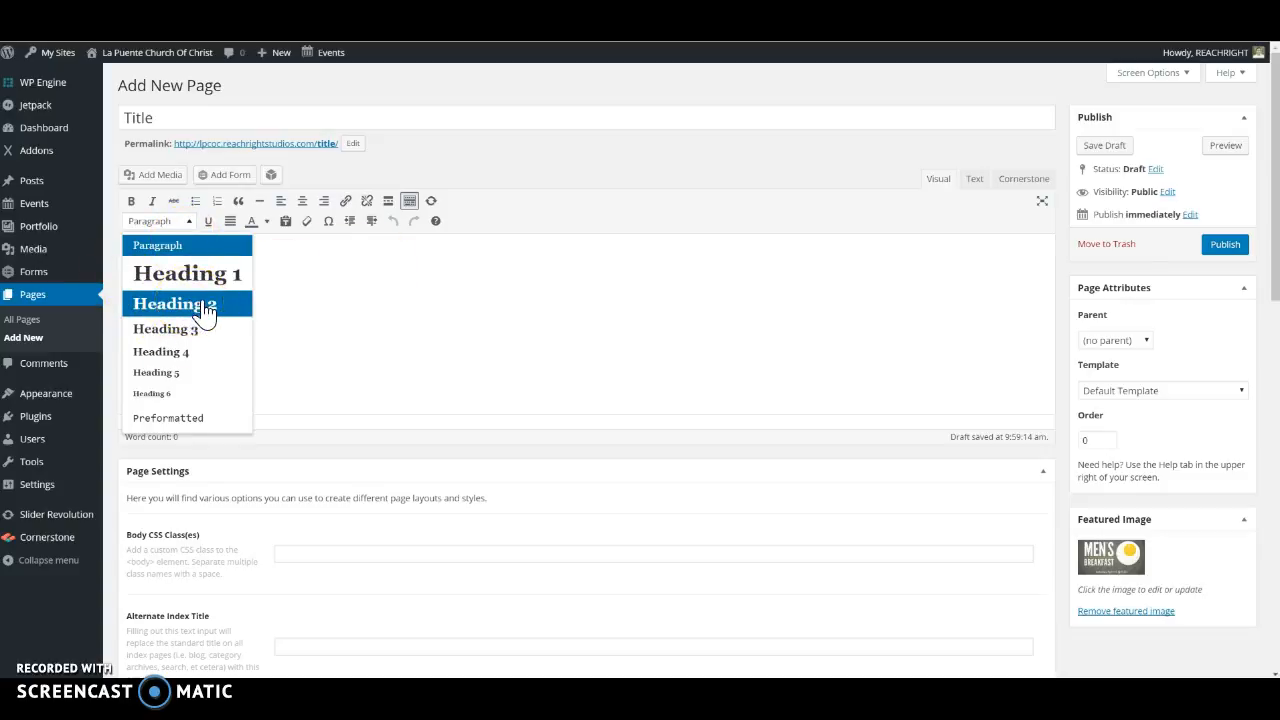
click(310, 278)
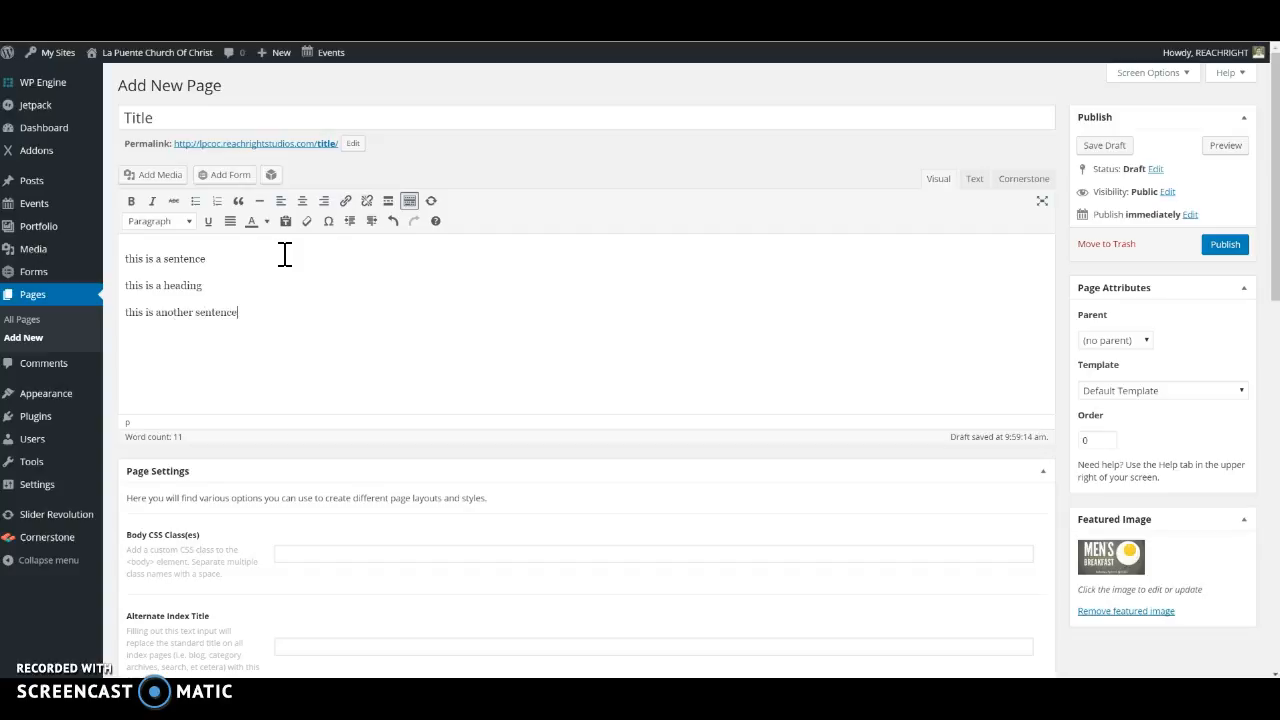
Step: Try the Heading 3 format on the line "this is a heading" and return it to Paragraph
drag(226, 280, 120, 286)
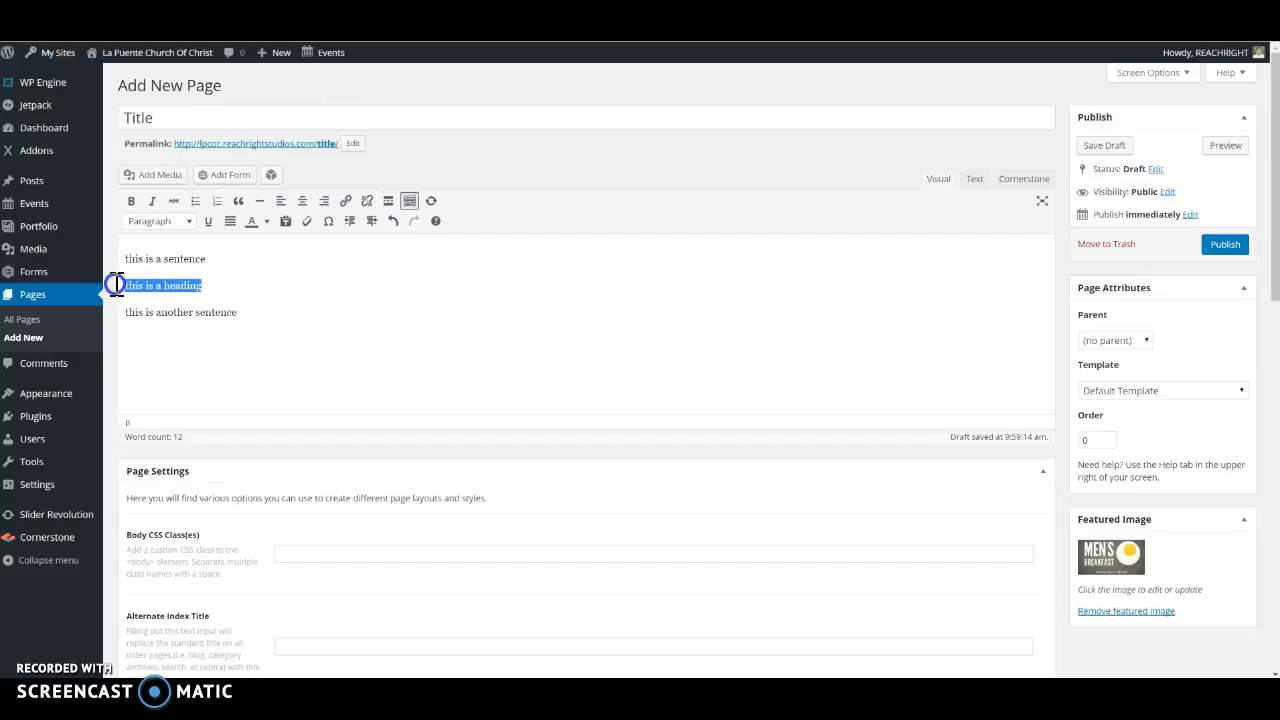
click(188, 221)
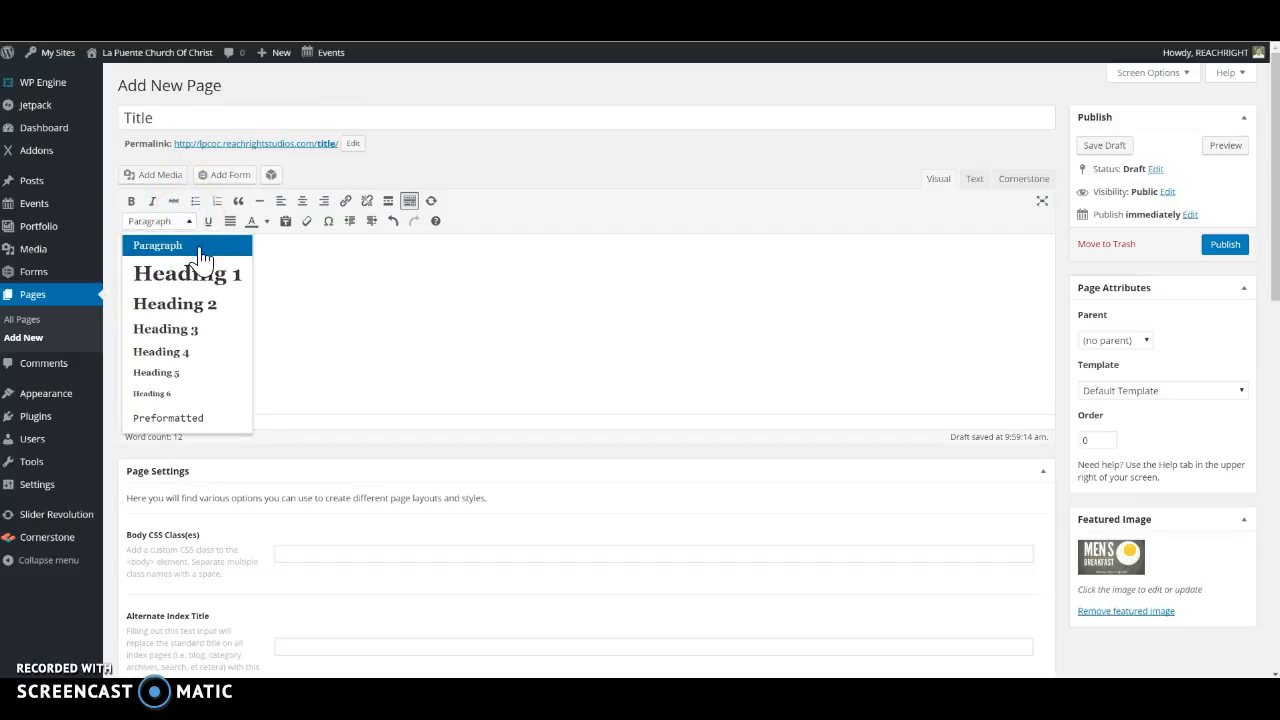
click(188, 331)
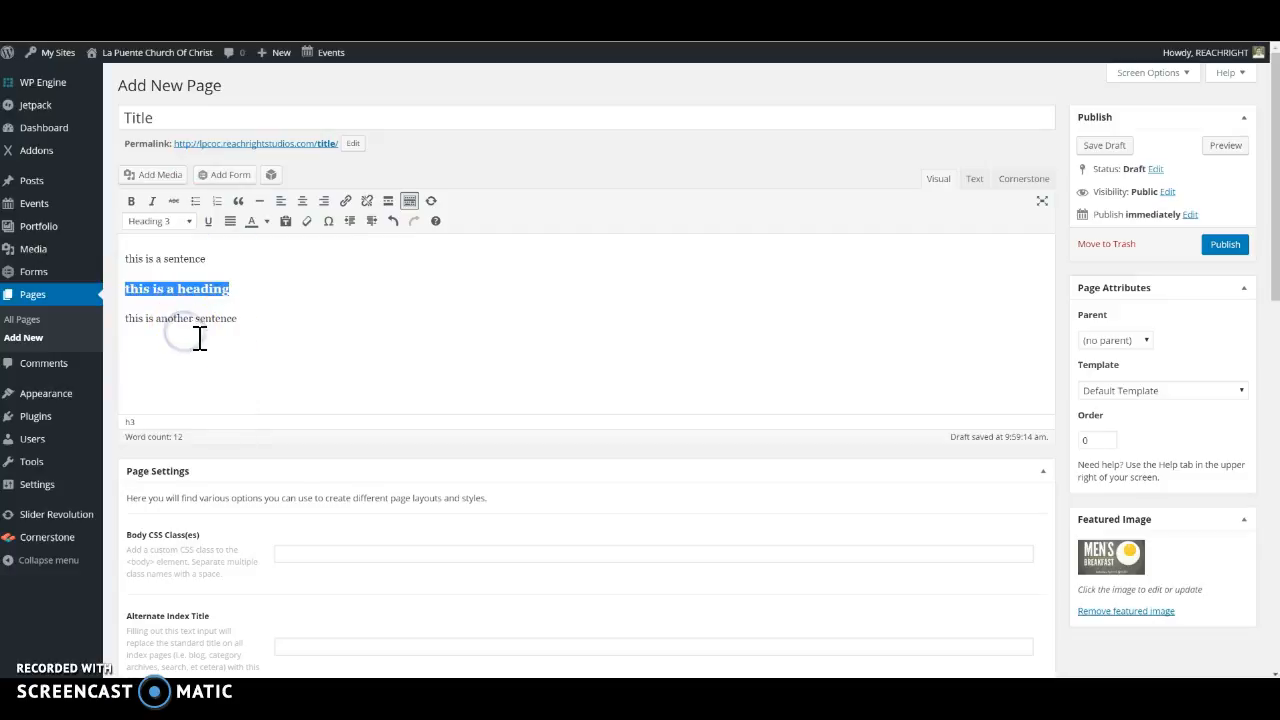
click(188, 221)
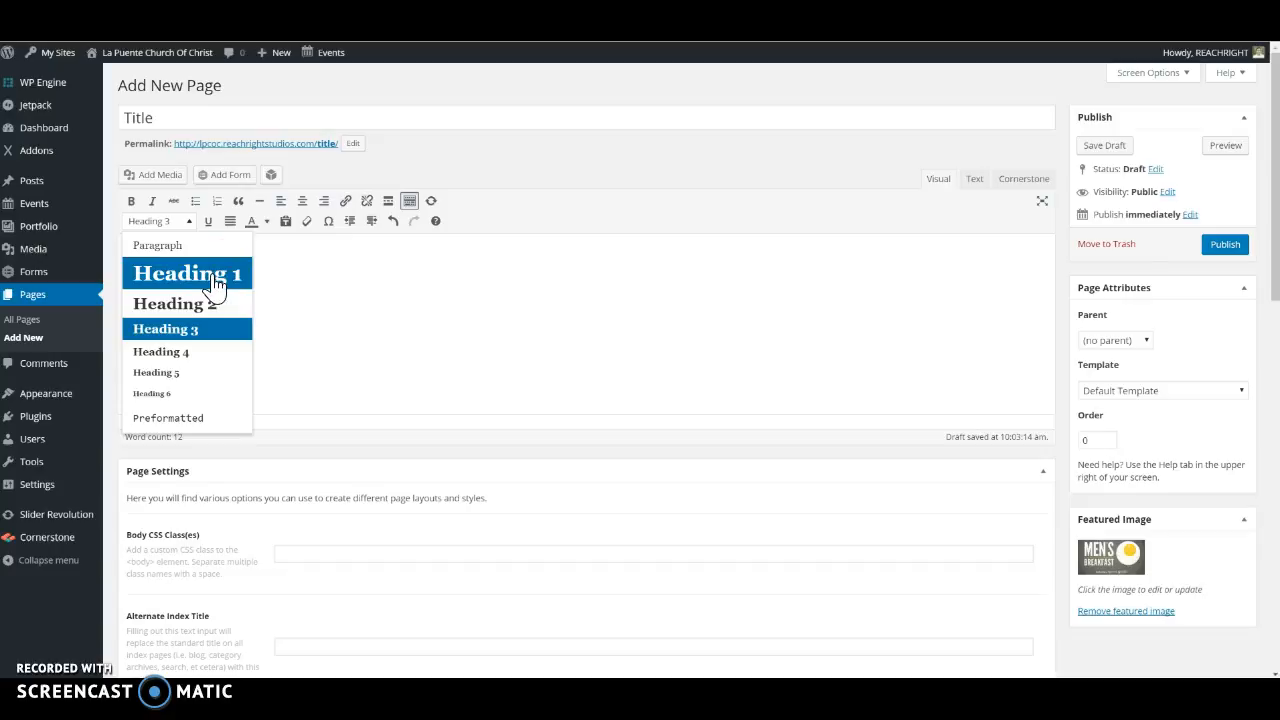
click(215, 285)
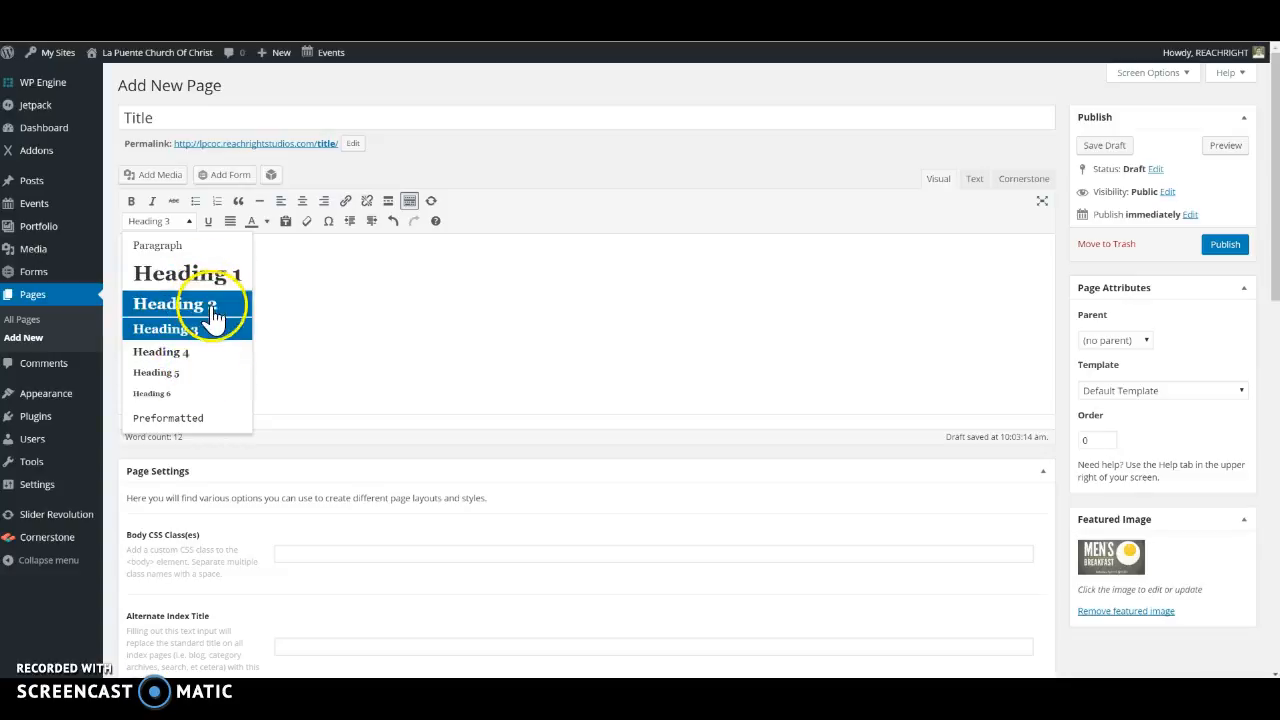
click(240, 329)
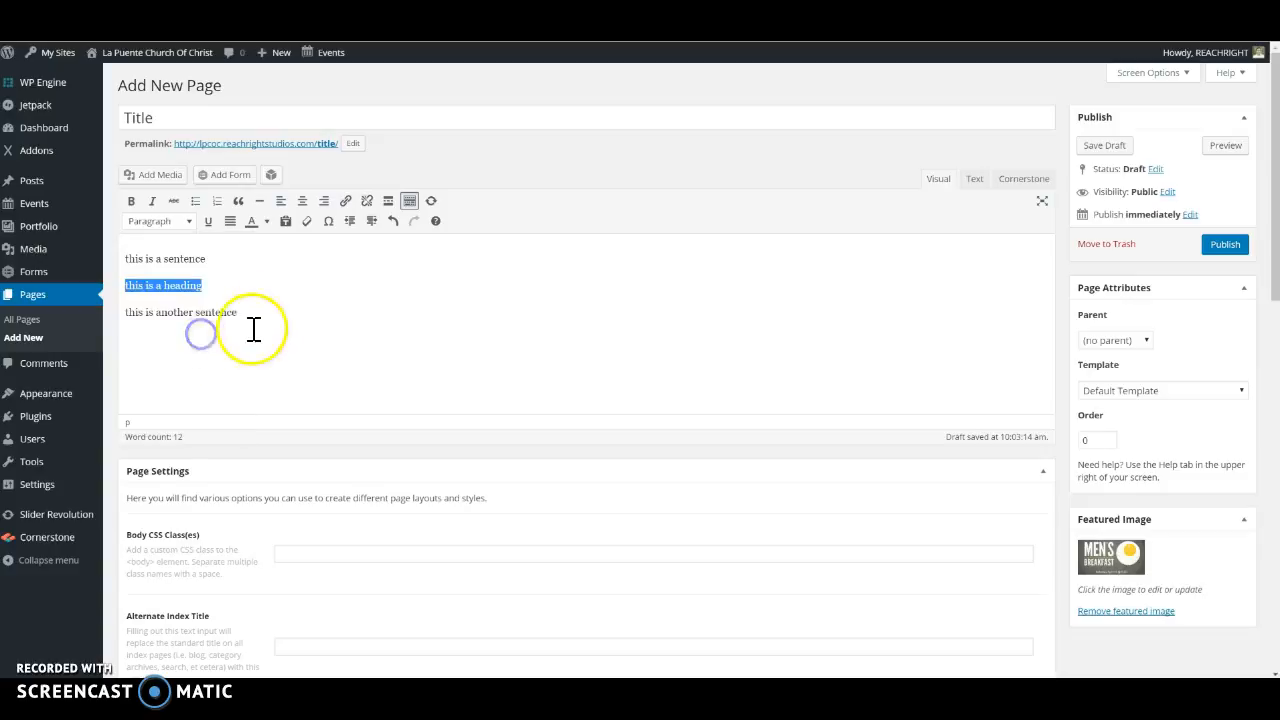
Step: Format the body line "this is a heading" as Heading 3
click(211, 283)
drag(211, 283, 109, 284)
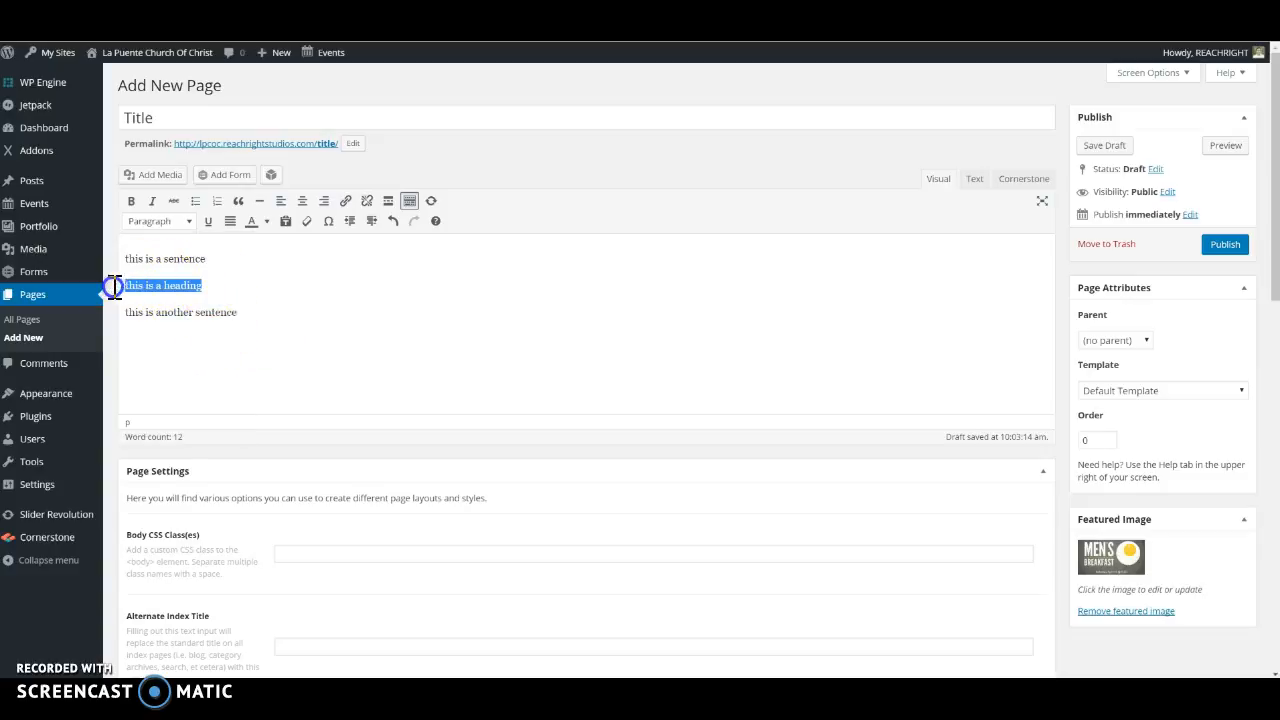
click(152, 220)
click(163, 331)
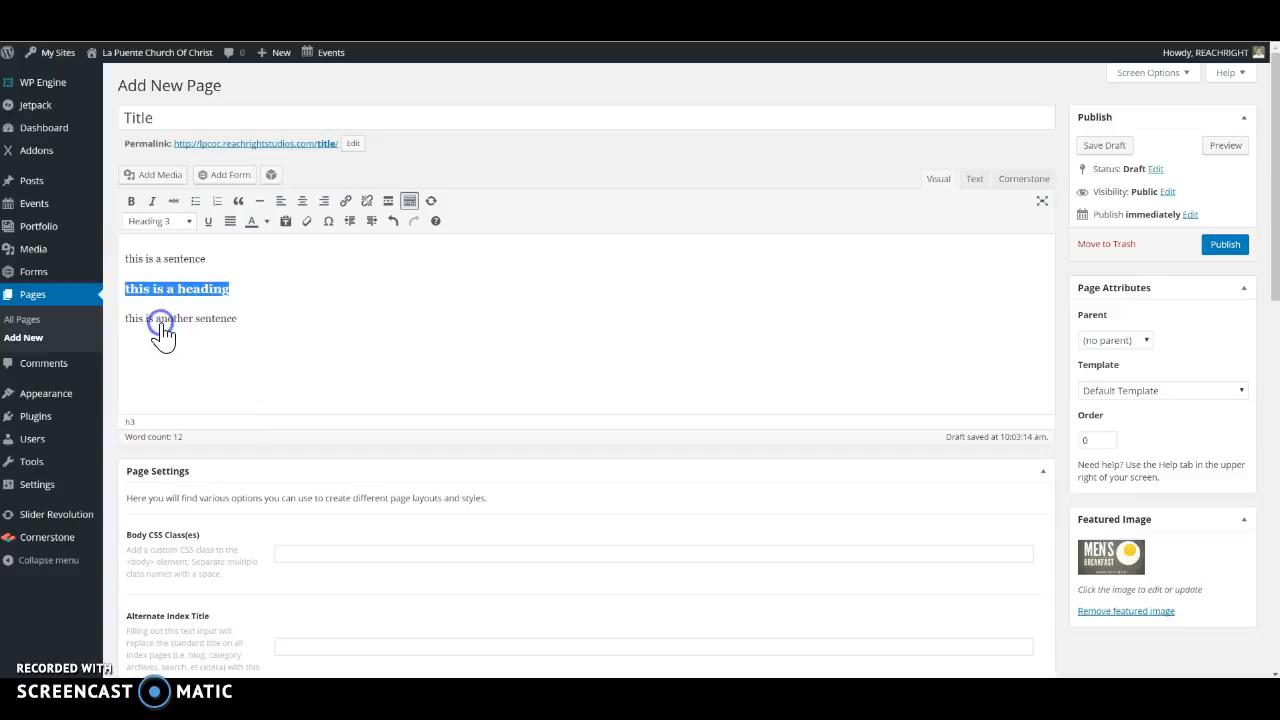
click(176, 318)
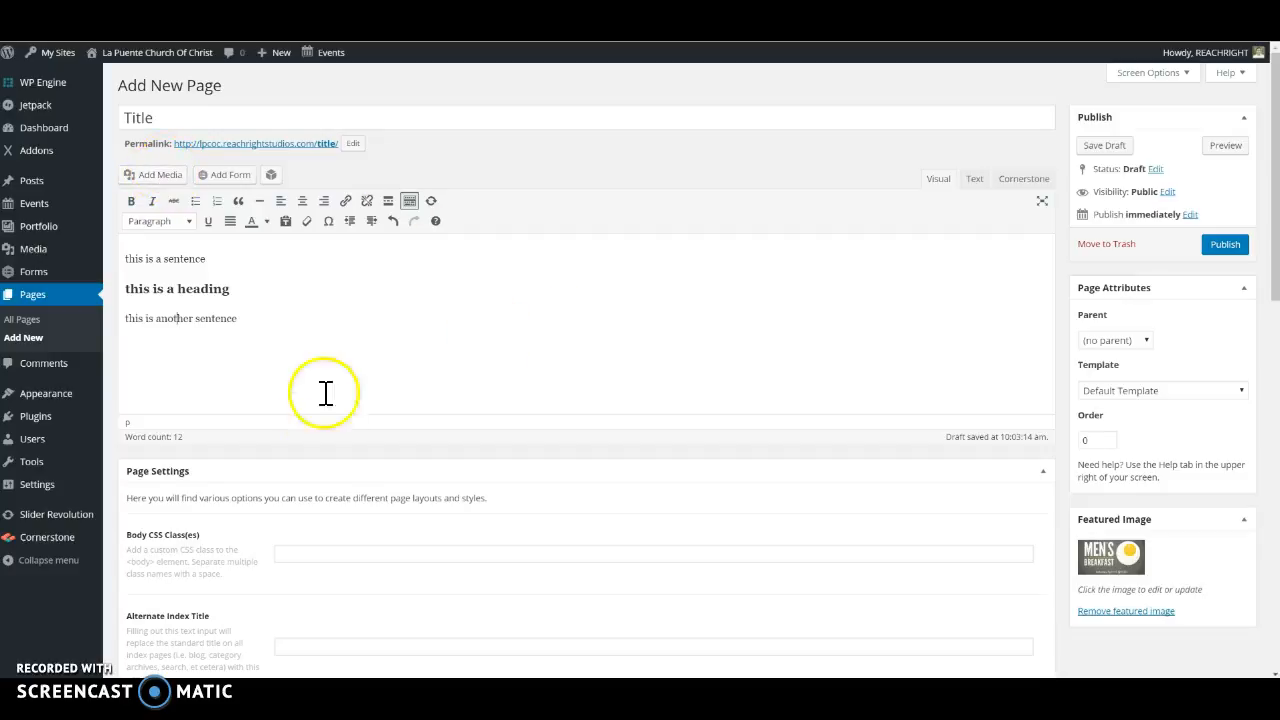
Step: Publish the page and view it on the live site from the featured image to the footer
click(1229, 251)
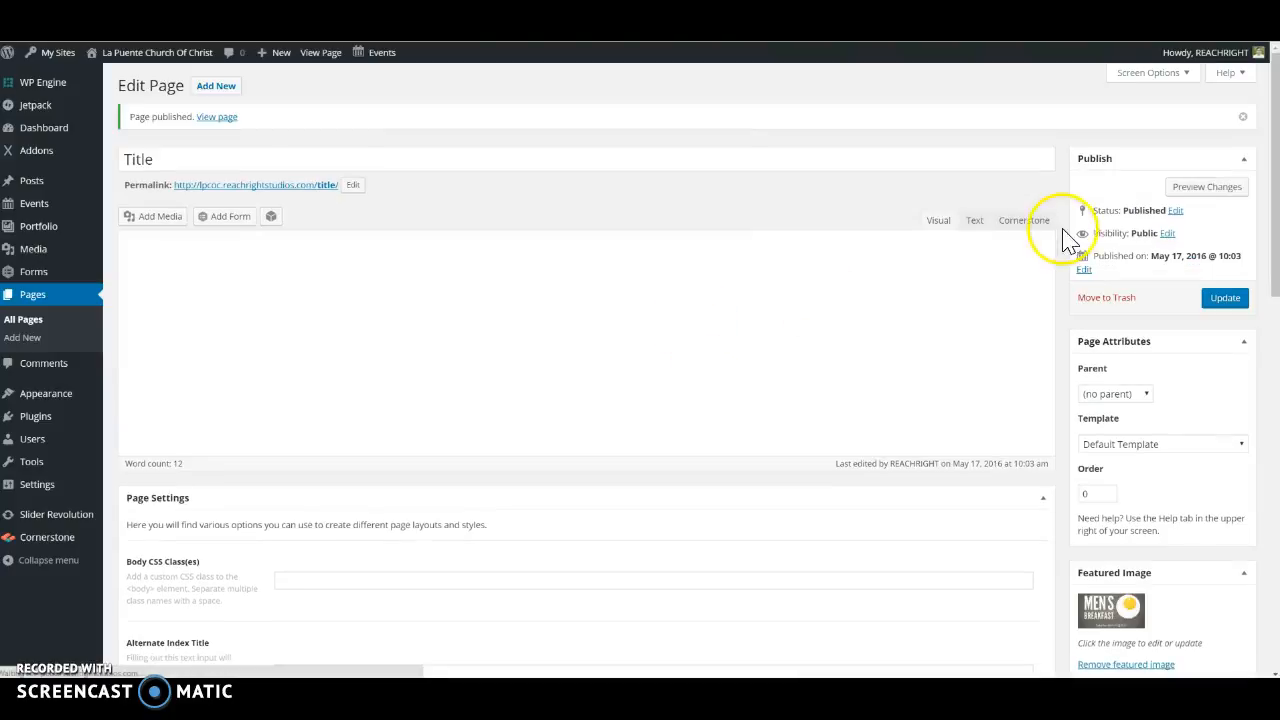
click(216, 119)
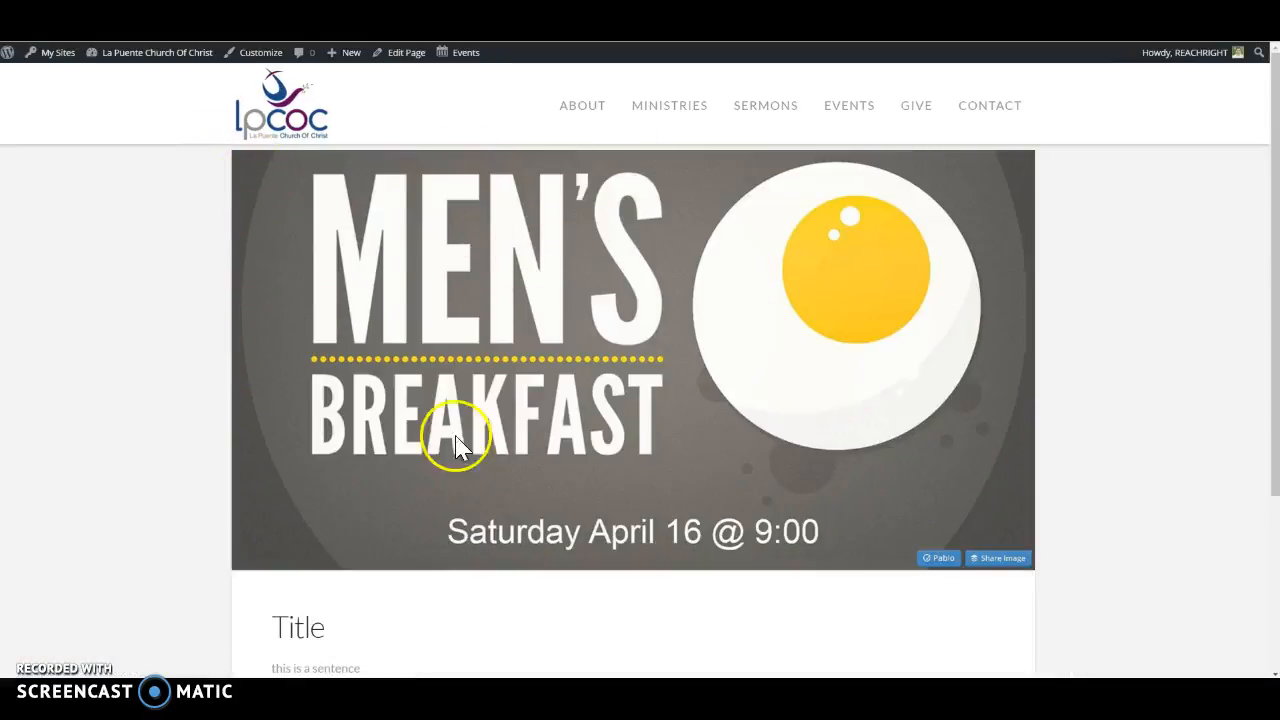
scroll(636, 360, down, 3)
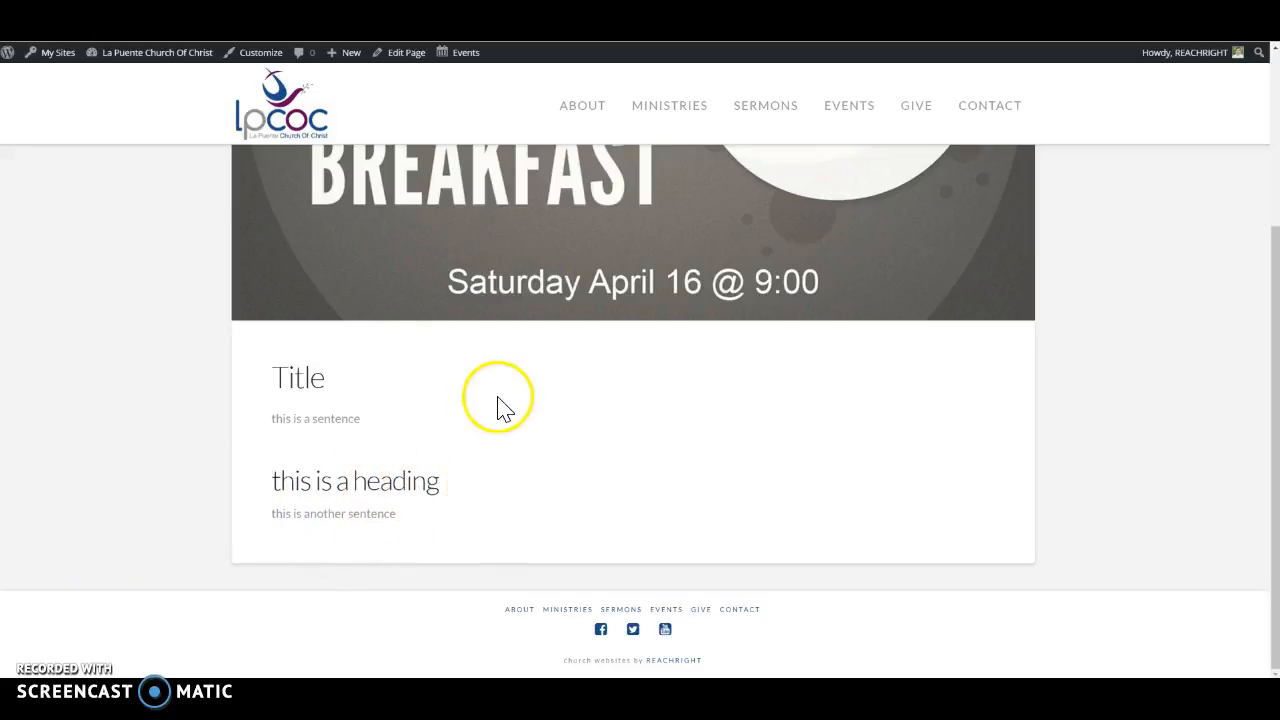
scroll(505, 420, up, 3)
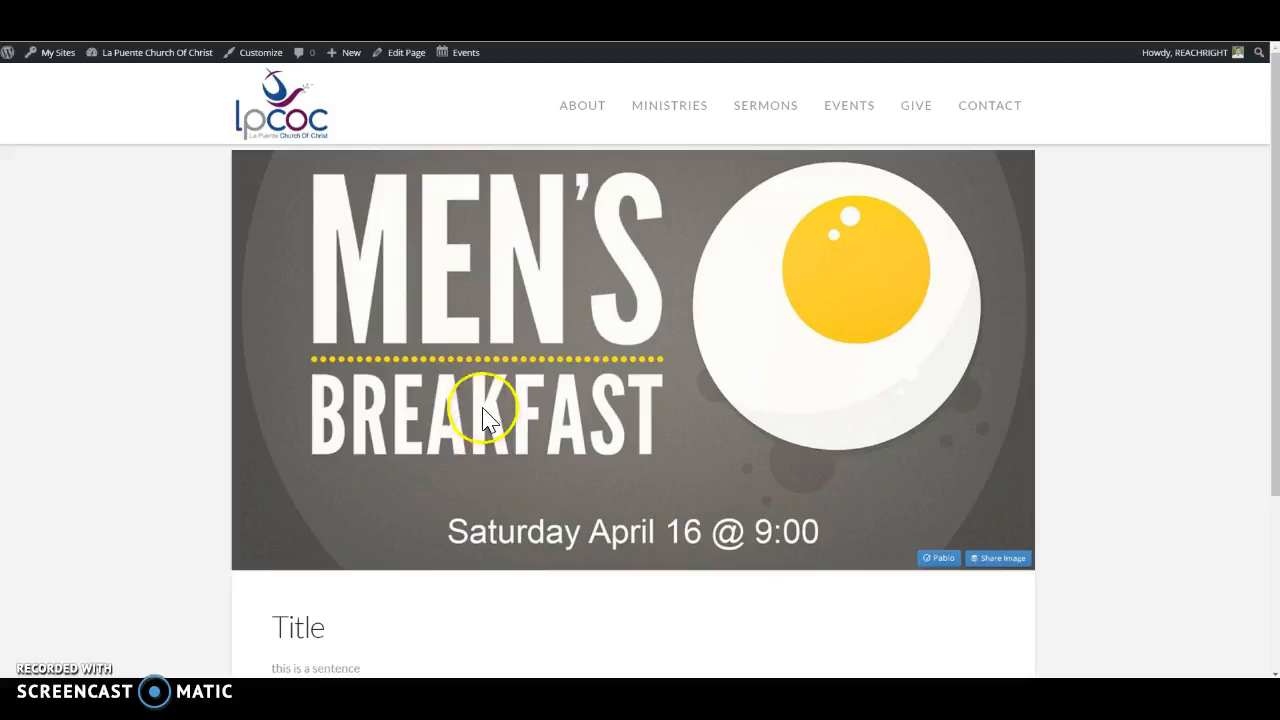